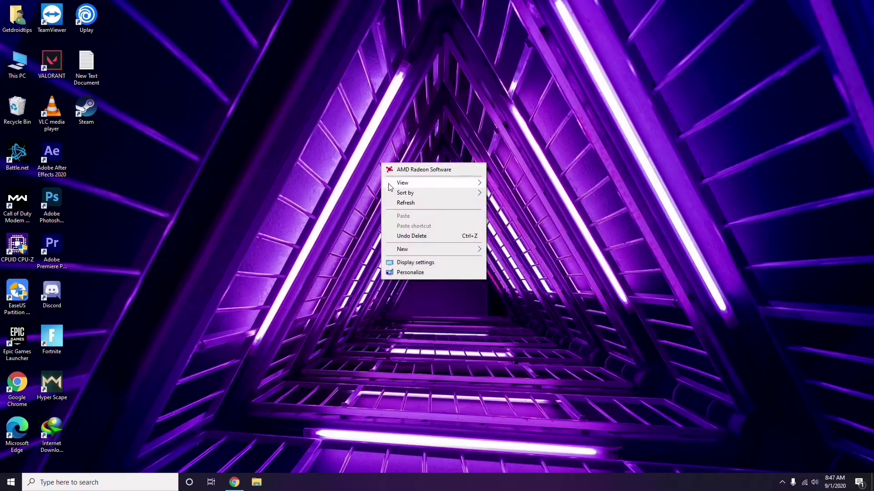
{"action": "left_click", "coordinate": [404, 204]}
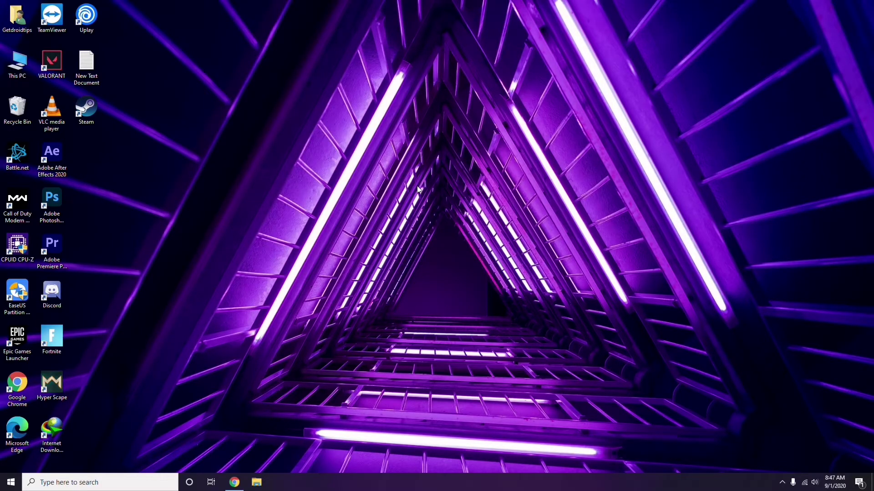
{"action": "right_click", "coordinate": [331, 127]}
{"action": "left_click", "coordinate": [353, 167]}
- View the device categories in Device Manager through This PC's Computer Management console, and close the console
{"action": "right_click", "coordinate": [19, 77]}
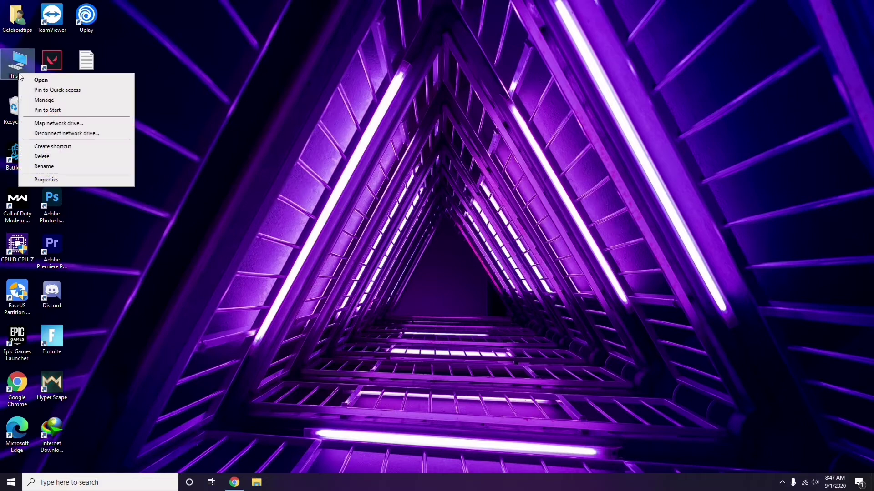
{"action": "left_click", "coordinate": [47, 101]}
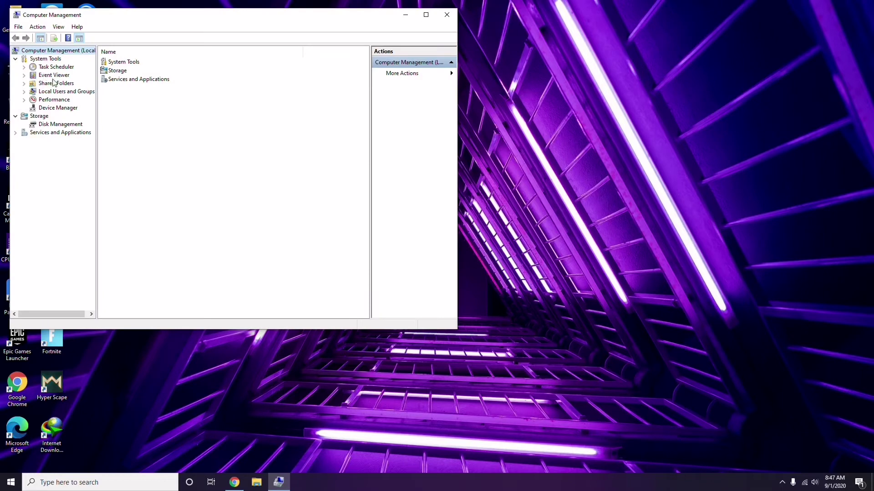
{"action": "left_click", "coordinate": [53, 108]}
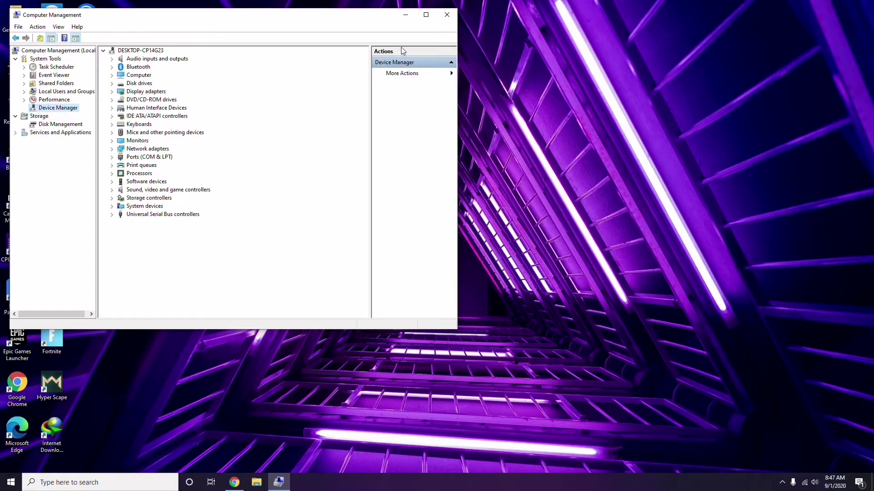
{"action": "left_click", "coordinate": [447, 15]}
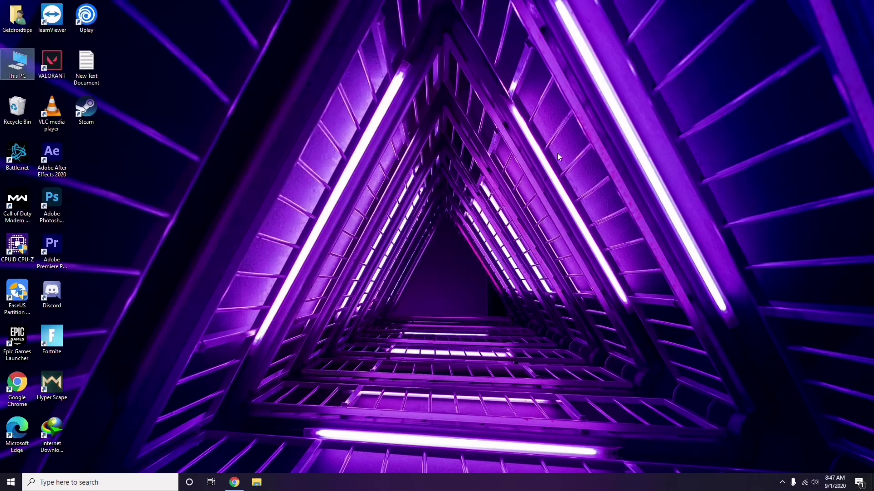
- Switch to AMD Radeon Software, check the driver update status, look over the Graphics, Display and Home pages, and close it
{"action": "left_click", "coordinate": [783, 483]}
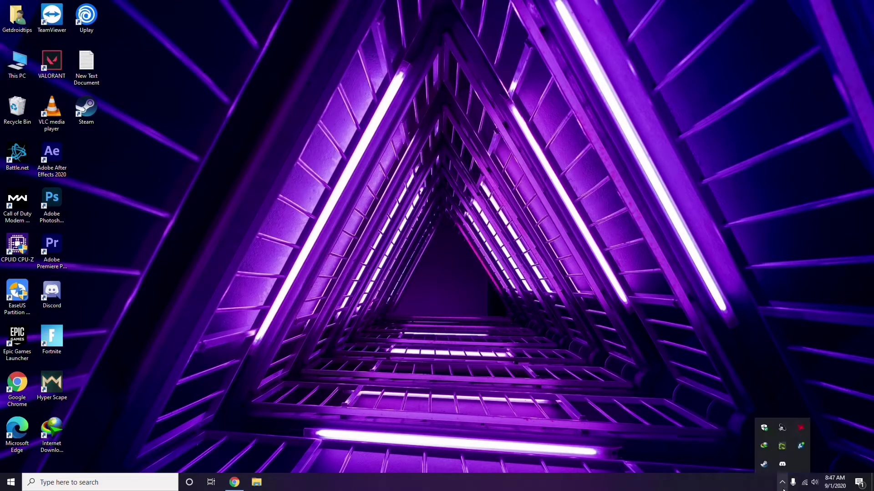
{"action": "left_click", "coordinate": [800, 429]}
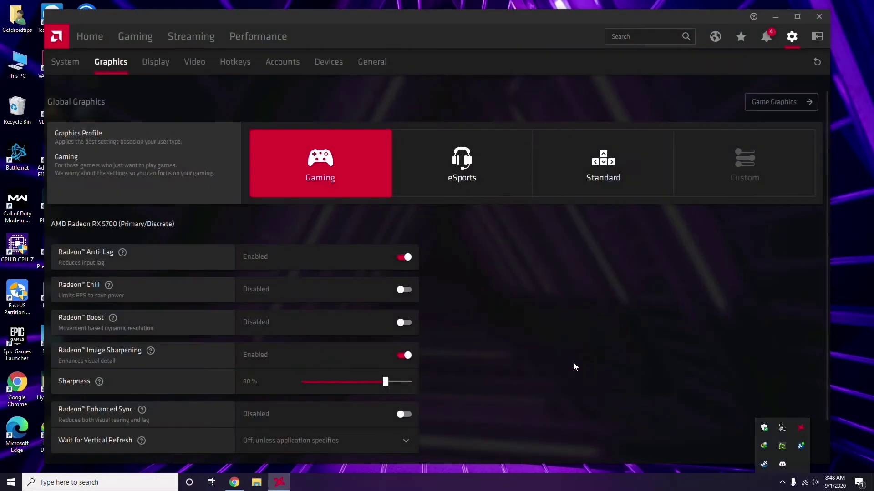
{"action": "left_click", "coordinate": [73, 63]}
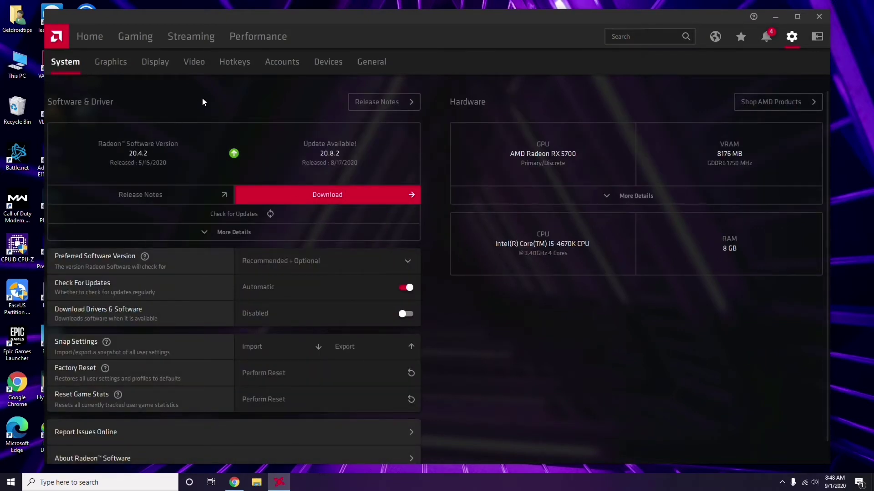
{"action": "left_click", "coordinate": [108, 64]}
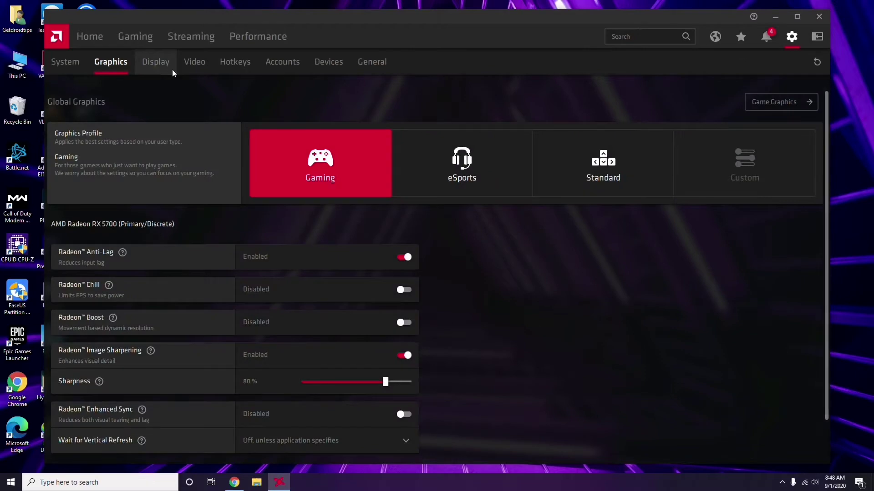
{"action": "left_click", "coordinate": [165, 69]}
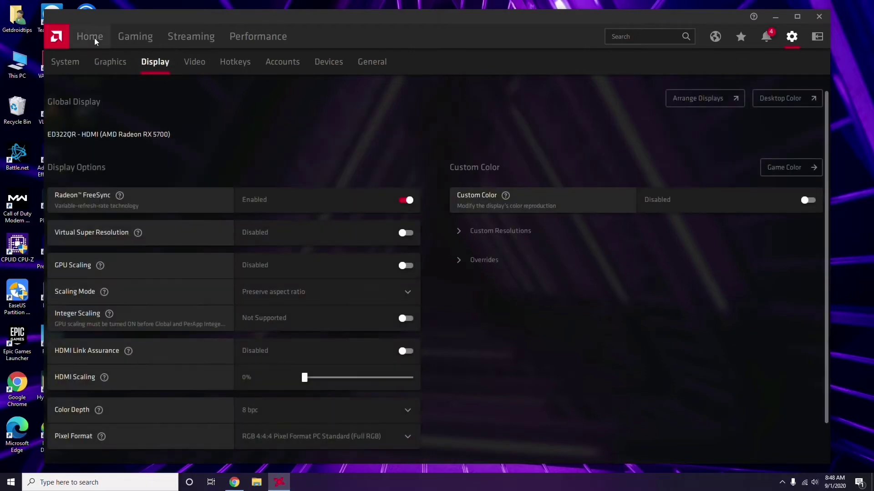
{"action": "left_click", "coordinate": [96, 41]}
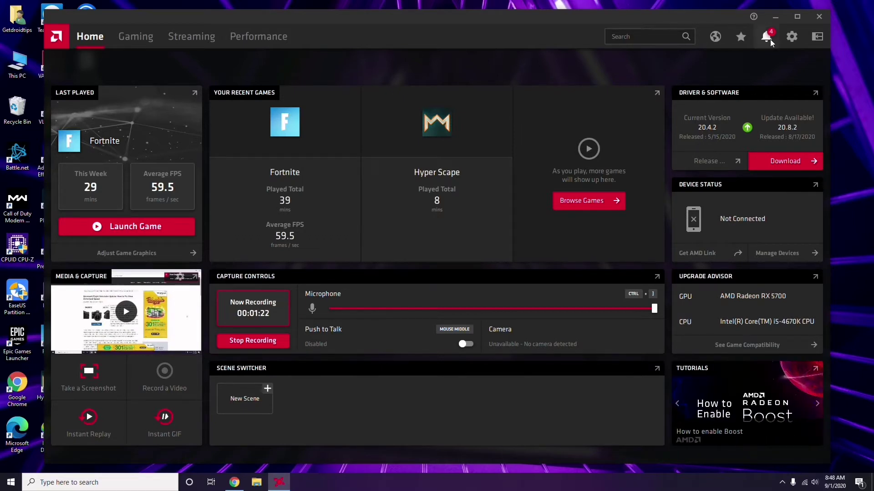
{"action": "left_click", "coordinate": [819, 17]}
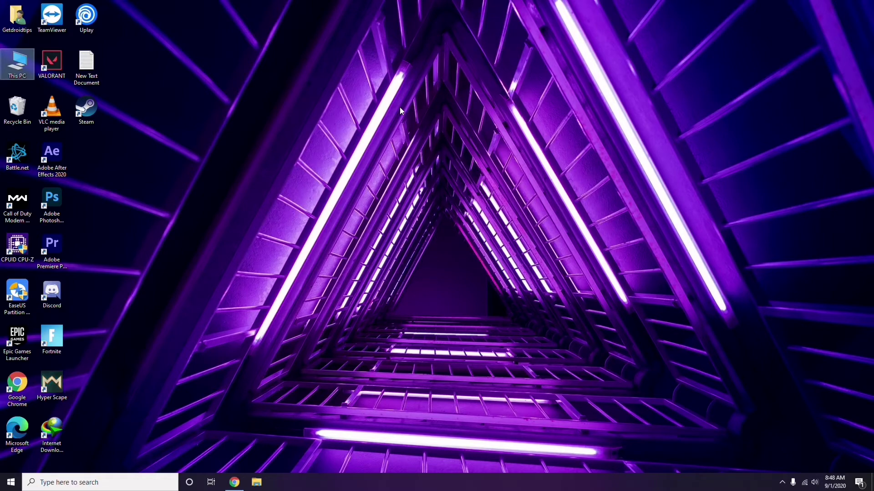
- Switch to Steam, disable the Steam Overlay while in-game in the In-Game settings, save the change and close the window
{"action": "right_click", "coordinate": [184, 117]}
{"action": "left_click", "coordinate": [198, 160]}
{"action": "double_click", "coordinate": [89, 118]}
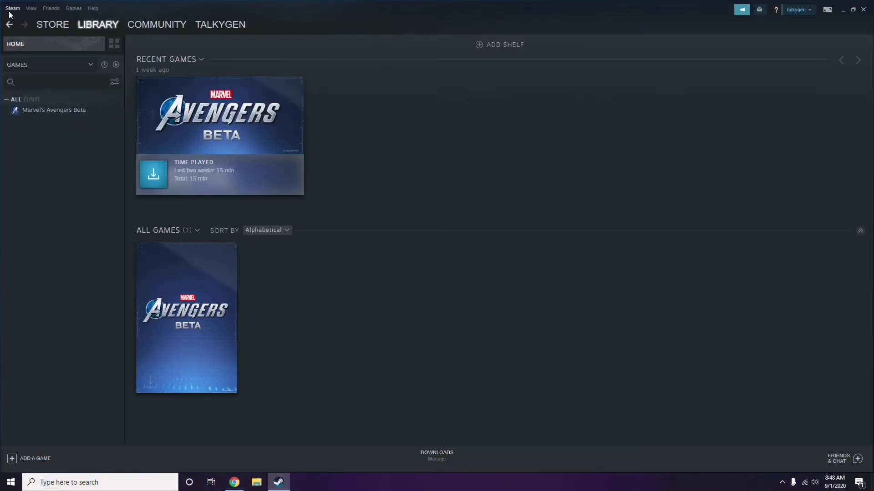
{"action": "left_click", "coordinate": [12, 8]}
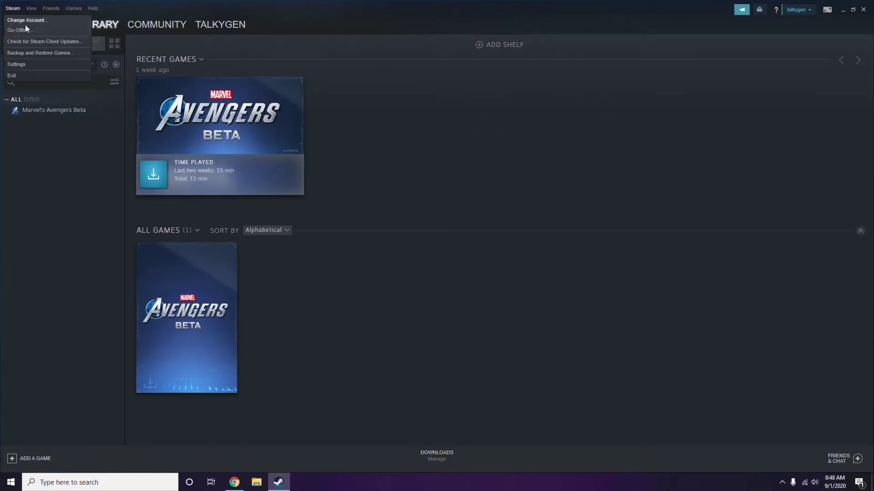
{"action": "left_click", "coordinate": [29, 64]}
{"action": "left_click_drag", "start_coordinate": [531, 174], "coordinate": [484, 100]}
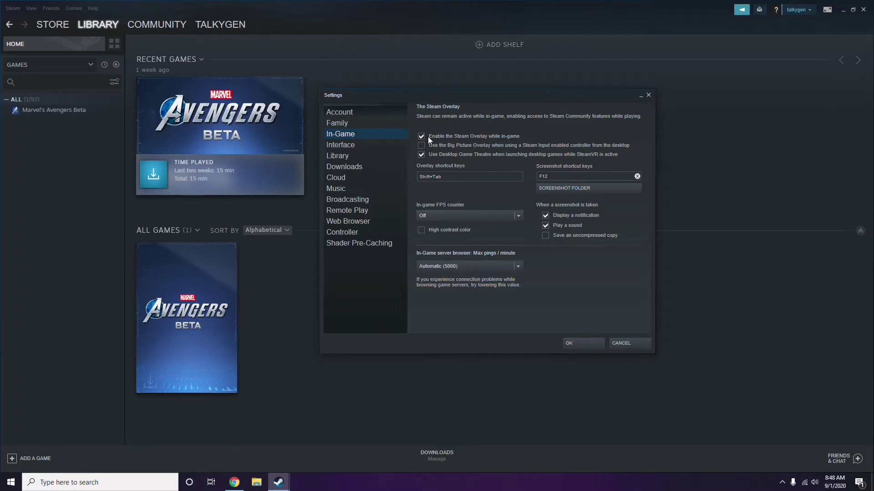
{"action": "left_click", "coordinate": [465, 138]}
{"action": "left_click", "coordinate": [575, 343]}
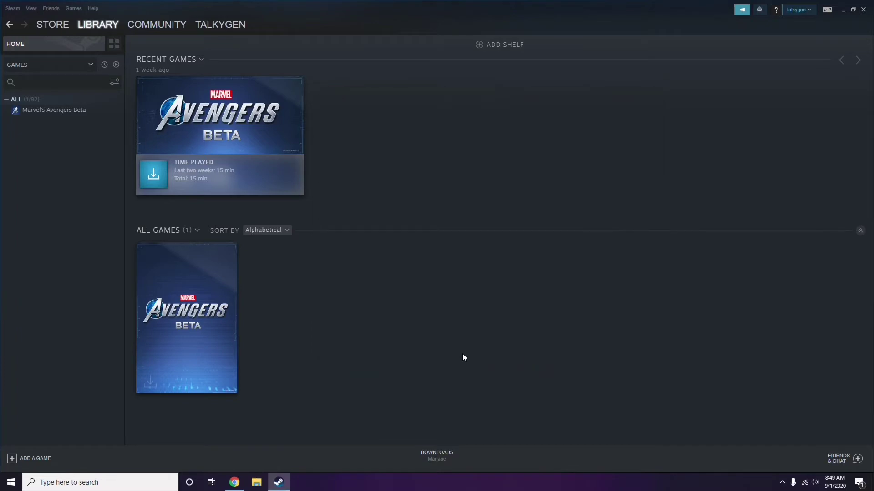
{"action": "left_click", "coordinate": [863, 9]}
- Switch to Discord and turn off the OpenH264 Video Codec provided by Cisco Systems in the Voice & Video settings
{"action": "right_click", "coordinate": [357, 148]}
{"action": "left_click", "coordinate": [379, 189]}
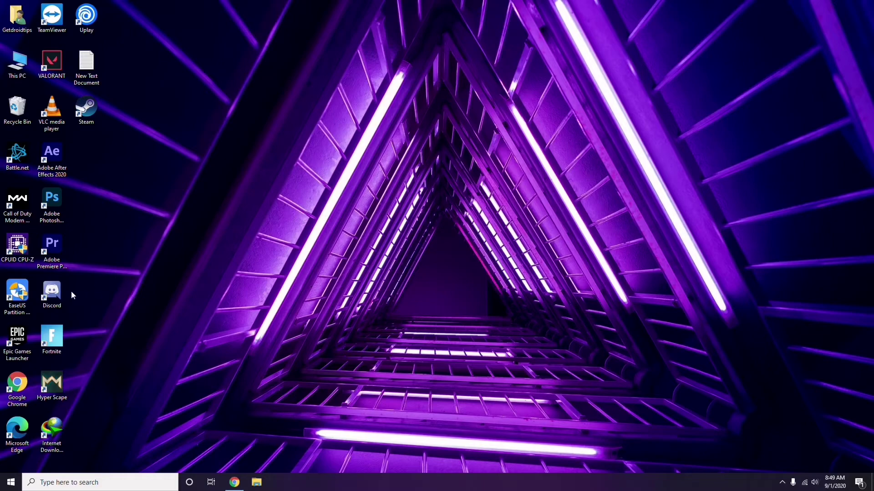
{"action": "double_click", "coordinate": [59, 292]}
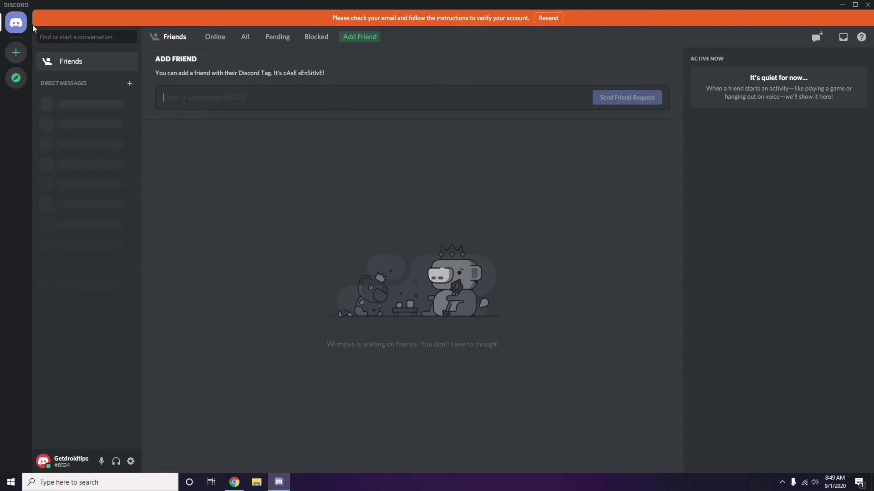
{"action": "left_click", "coordinate": [131, 463]}
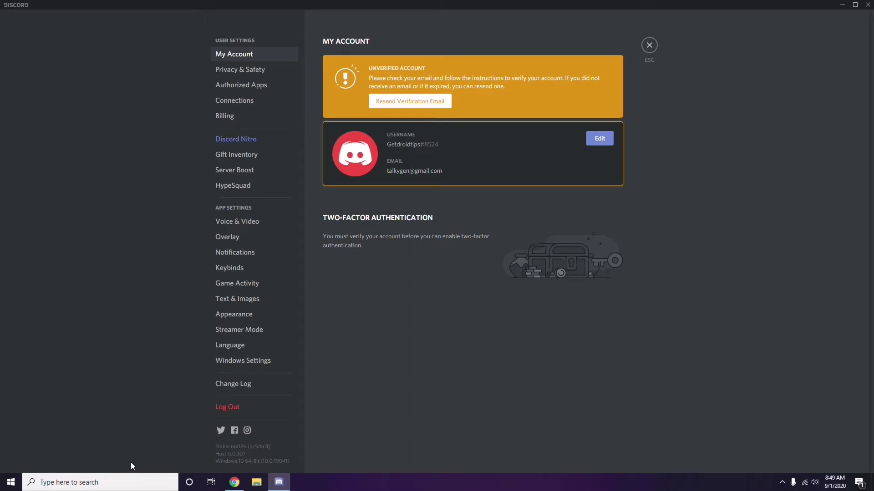
{"action": "left_click", "coordinate": [233, 223]}
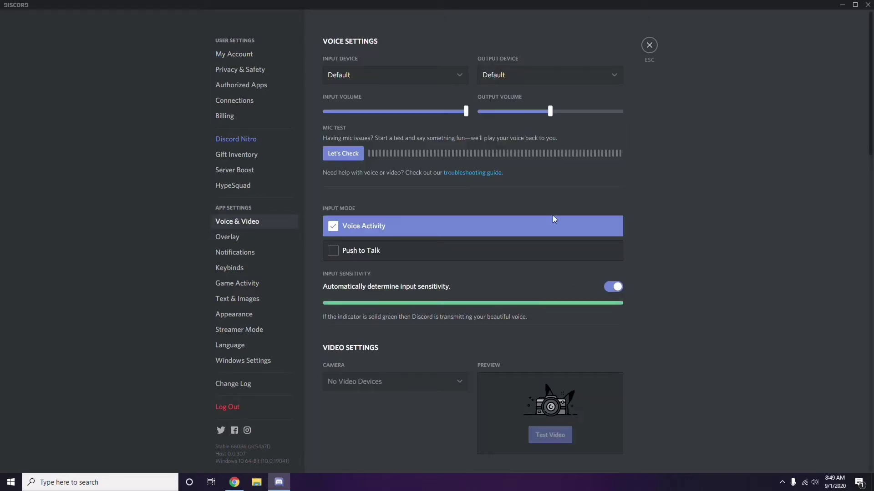
{"action": "scroll", "coordinate": [667, 220], "scroll_direction": "down", "scroll_amount": 2}
{"action": "scroll", "coordinate": [667, 222], "scroll_direction": "down", "scroll_amount": 6}
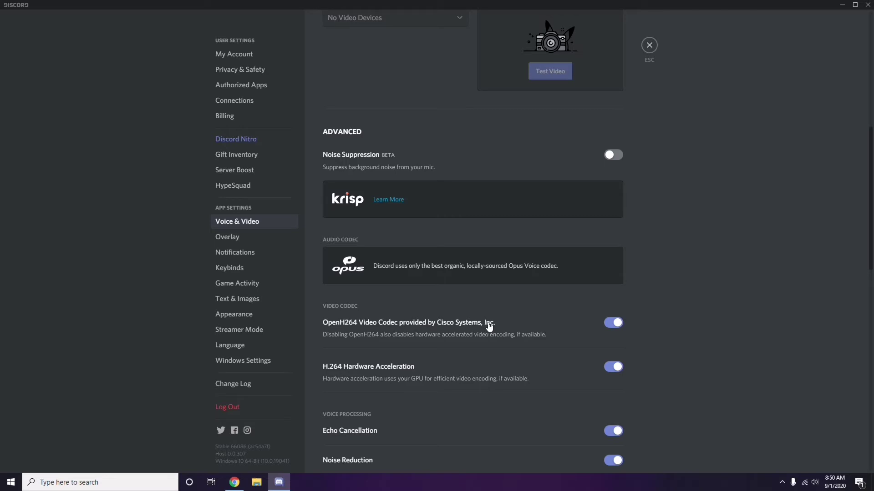
{"action": "left_click", "coordinate": [612, 323]}
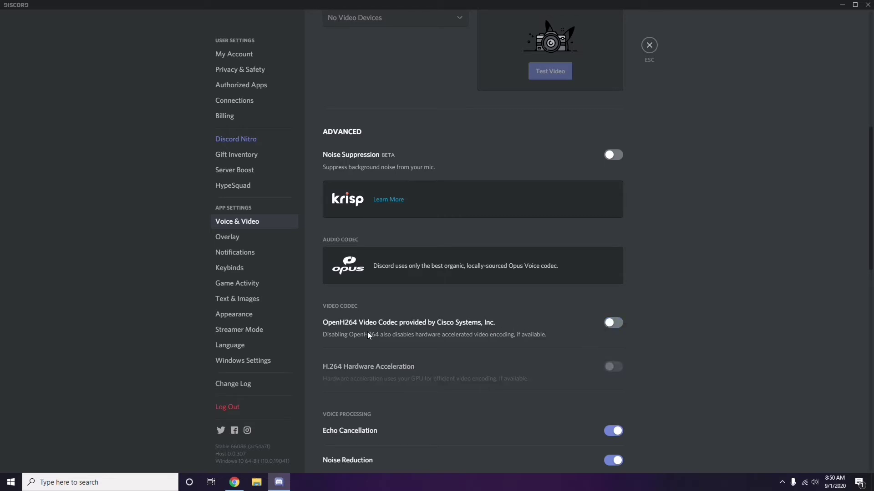
- Look through the remaining Voice & Video options and disable the in-game overlay in the Overlay settings
{"action": "scroll", "coordinate": [451, 327], "scroll_direction": "down", "scroll_amount": 2}
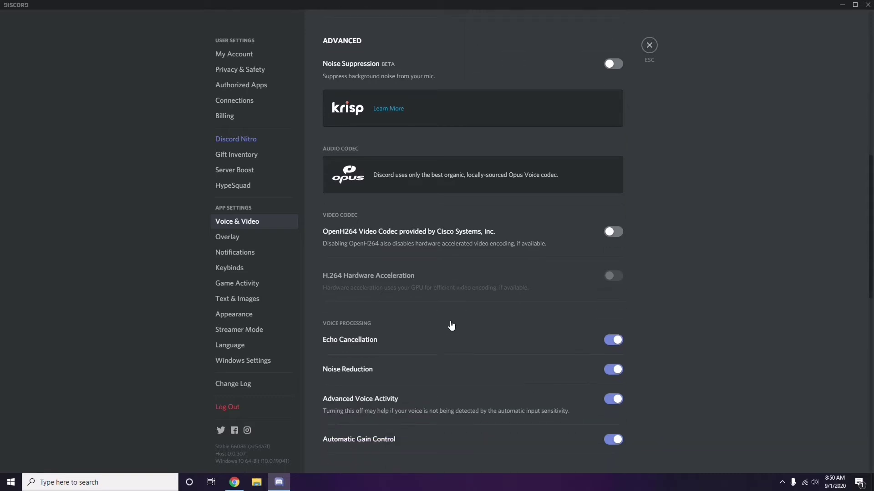
{"action": "scroll", "coordinate": [452, 327], "scroll_direction": "down", "scroll_amount": 4}
{"action": "scroll", "coordinate": [452, 325], "scroll_direction": "up", "scroll_amount": 1}
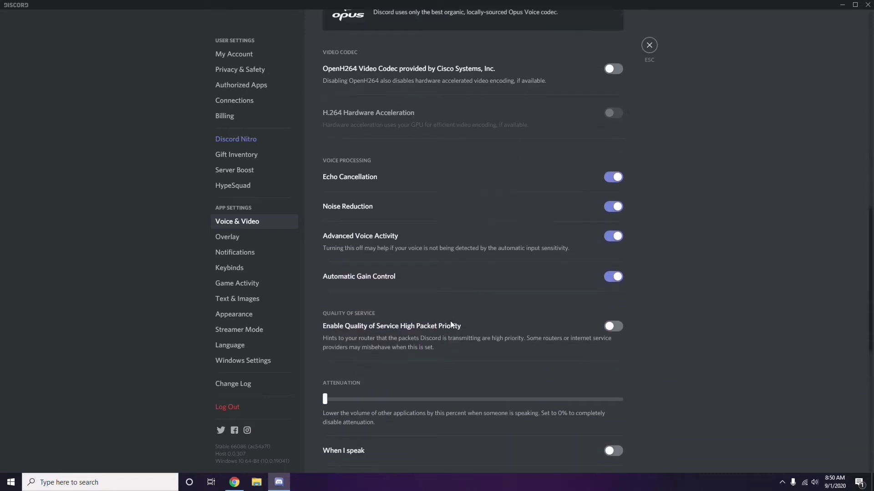
{"action": "left_click", "coordinate": [229, 238]}
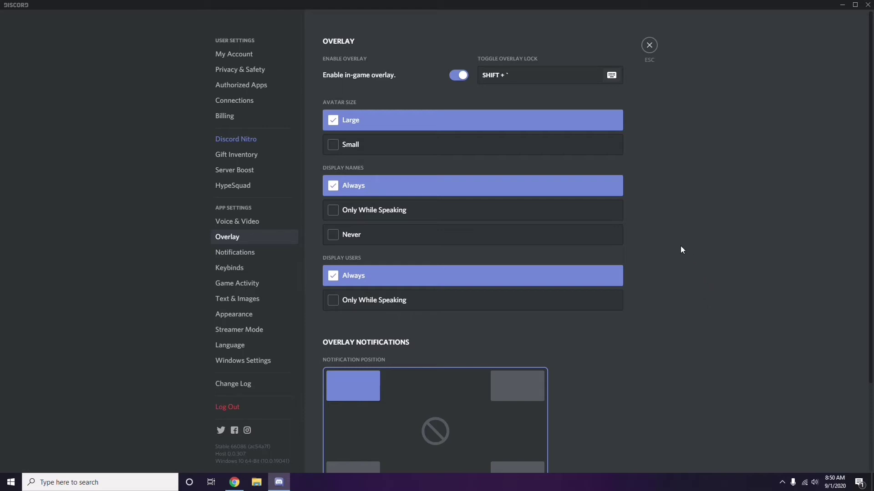
{"action": "scroll", "coordinate": [677, 243], "scroll_direction": "down", "scroll_amount": 1}
{"action": "scroll", "coordinate": [677, 242], "scroll_direction": "up", "scroll_amount": 1}
{"action": "left_click", "coordinate": [456, 76]}
- Bring up the Hardware Acceleration option among the advanced Appearance settings
{"action": "left_click", "coordinate": [241, 318]}
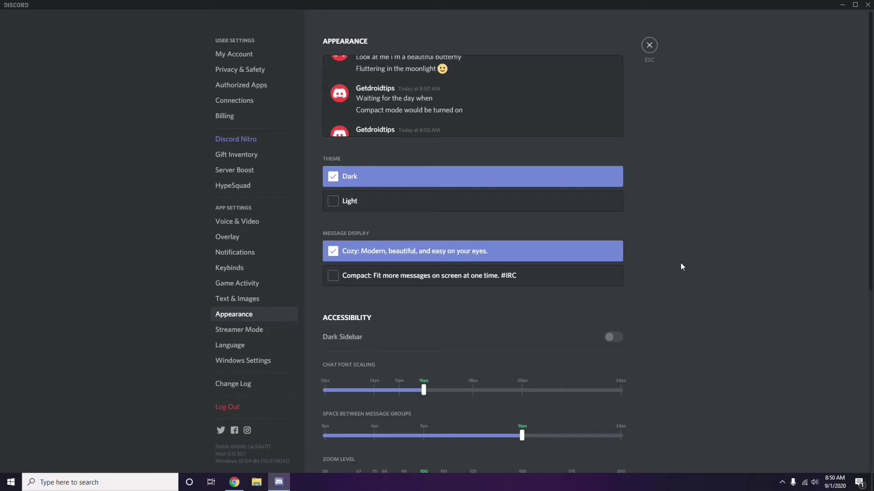
{"action": "scroll", "coordinate": [681, 264], "scroll_direction": "down", "scroll_amount": 6}
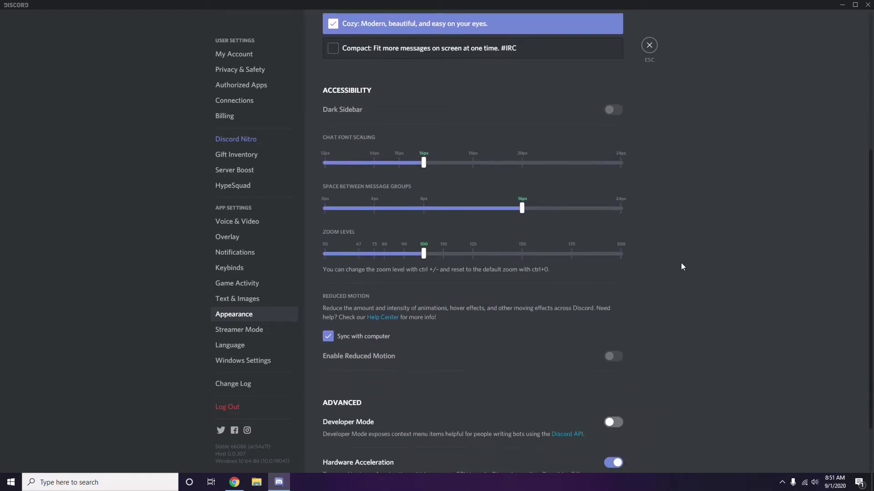
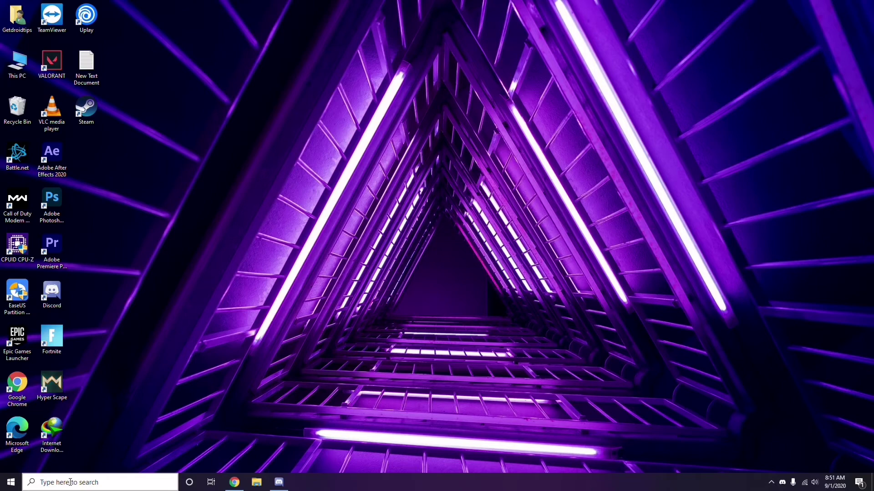
- Search Windows for "windows", open the Windows Update settings to check the update status, and close Settings
{"action": "left_click", "coordinate": [71, 482]}
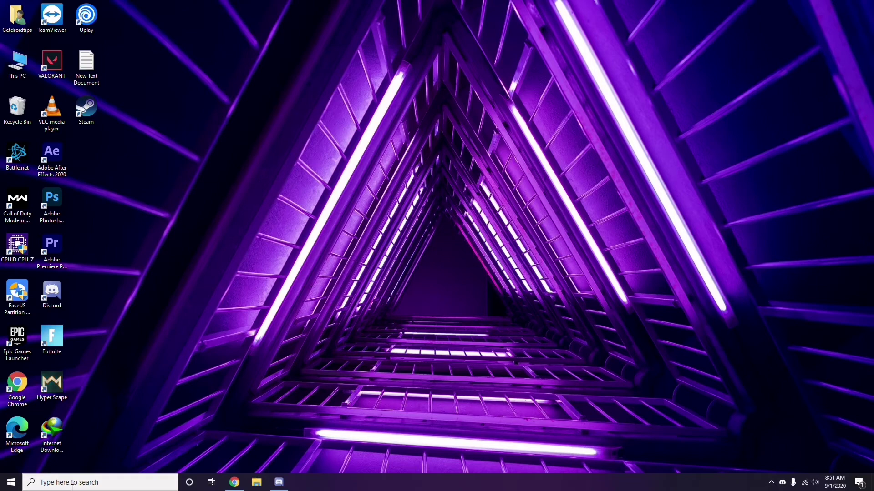
{"action": "type", "text": "wi"}
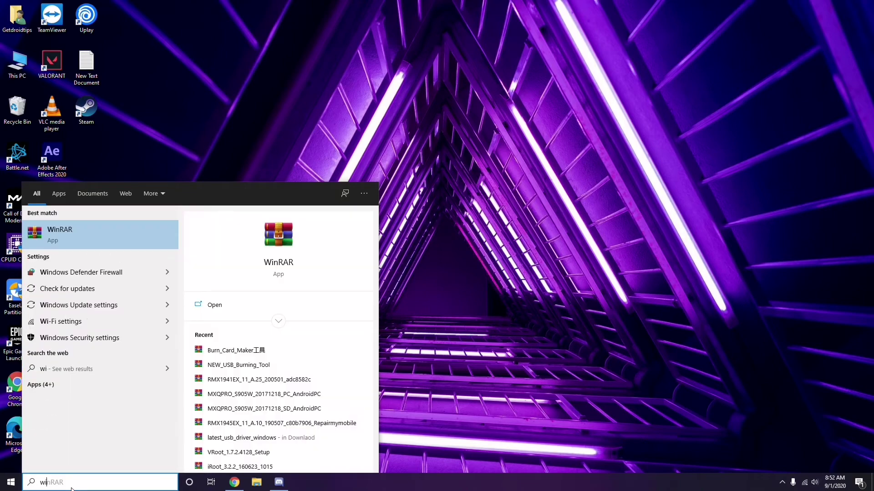
{"action": "type", "text": "ndows"}
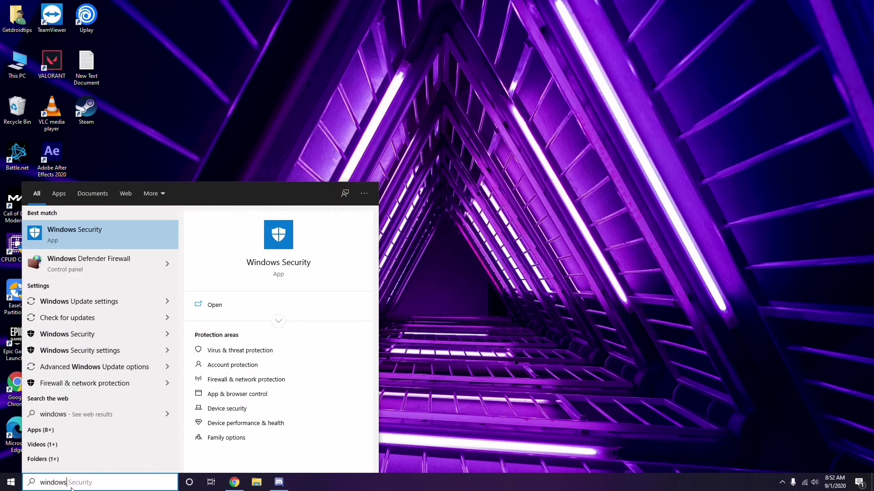
{"action": "left_click", "coordinate": [109, 302]}
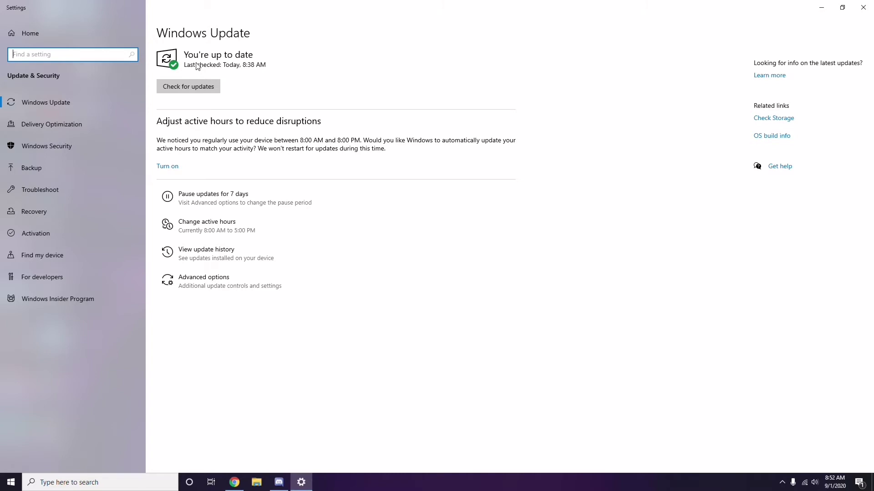
{"action": "left_click", "coordinate": [864, 7]}
{"action": "right_click", "coordinate": [369, 78]}
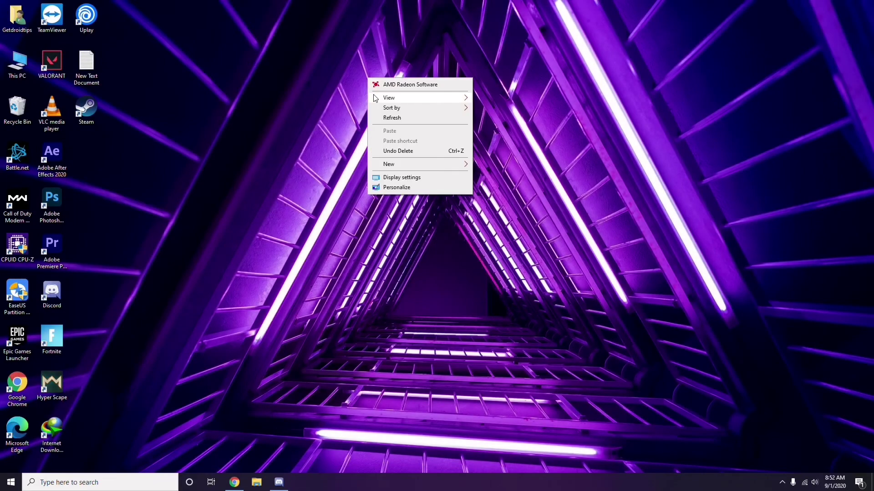
{"action": "left_click", "coordinate": [380, 118]}
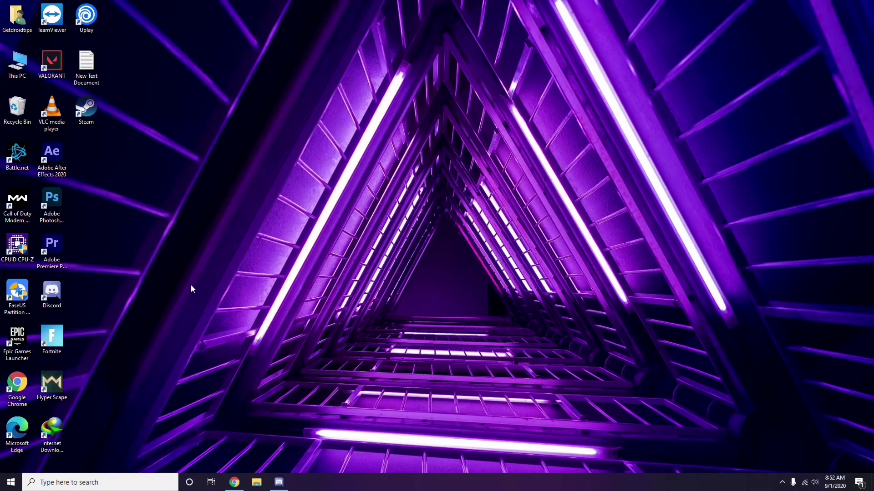
- Search Windows for "settings", open the Settings app and view the update history under Update & Security
{"action": "left_click", "coordinate": [52, 483]}
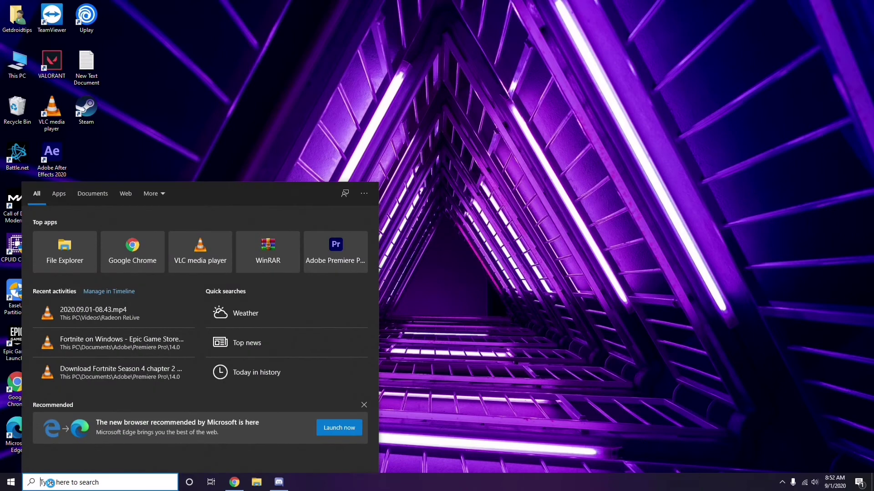
{"action": "type", "text": "sett"}
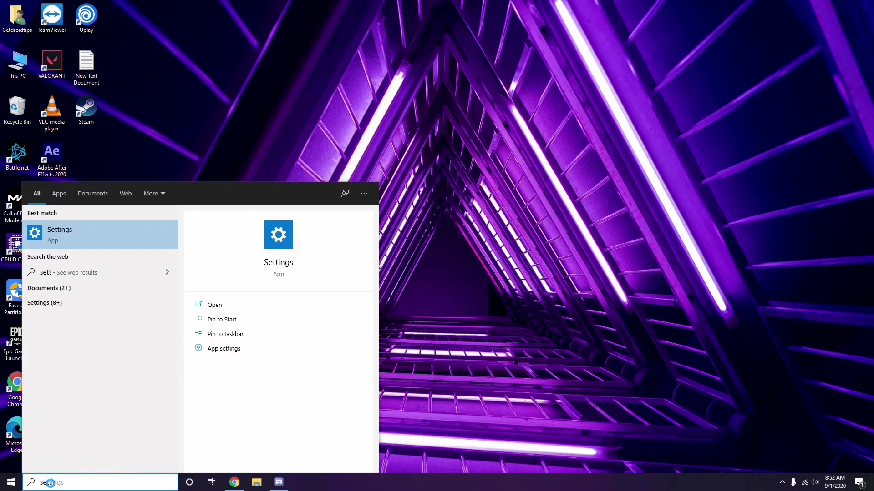
{"action": "type", "text": "ings"}
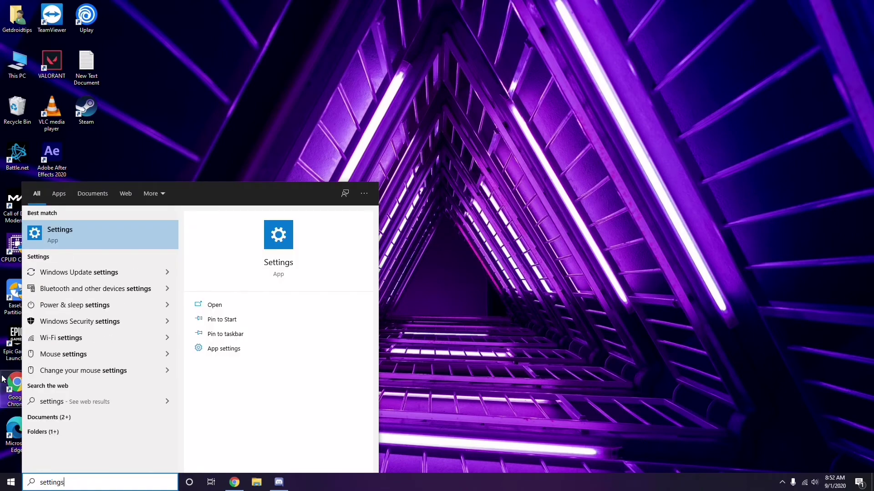
{"action": "left_click", "coordinate": [96, 237]}
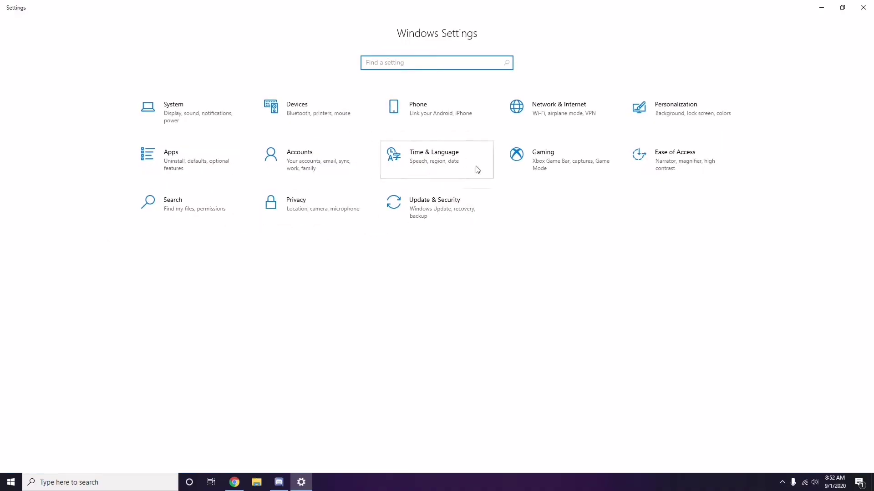
{"action": "left_click", "coordinate": [438, 217]}
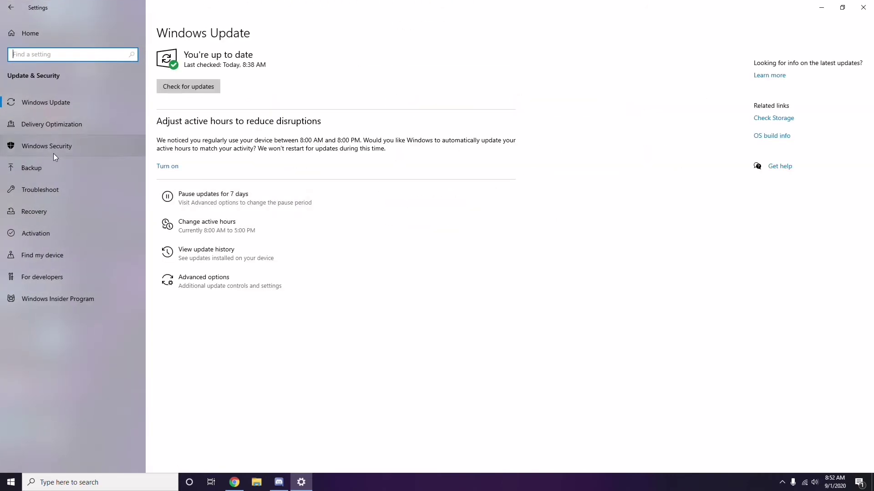
{"action": "left_click", "coordinate": [207, 254]}
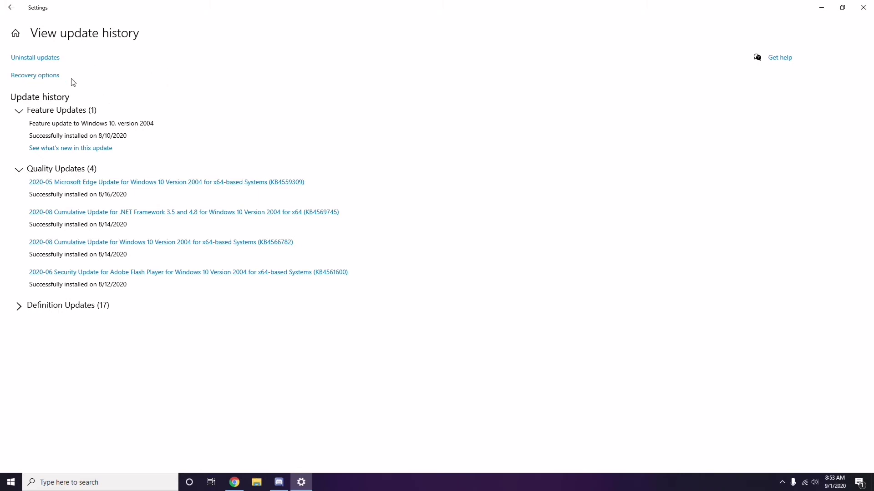
- From the update history, bring up the uninstall option for the Visual C++ 2010 x64 update KB2565063, dismiss it, and close Settings and Installed Updates
{"action": "left_click", "coordinate": [44, 59]}
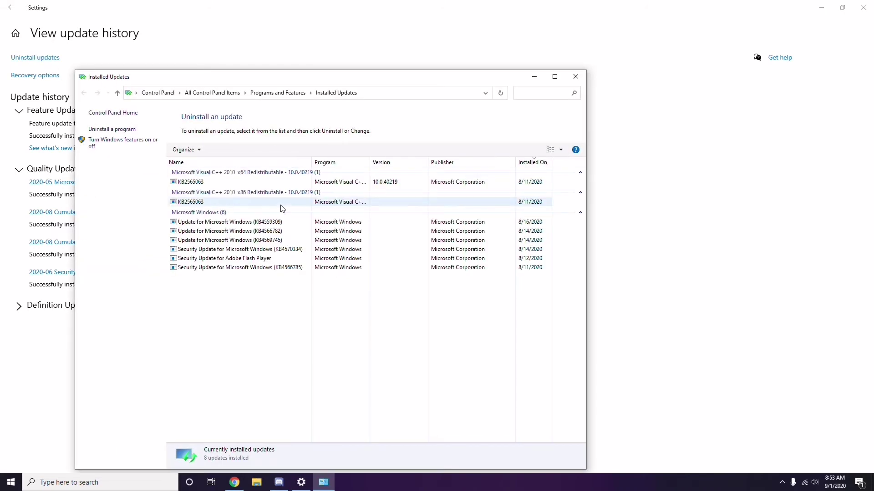
{"action": "right_click", "coordinate": [201, 186]}
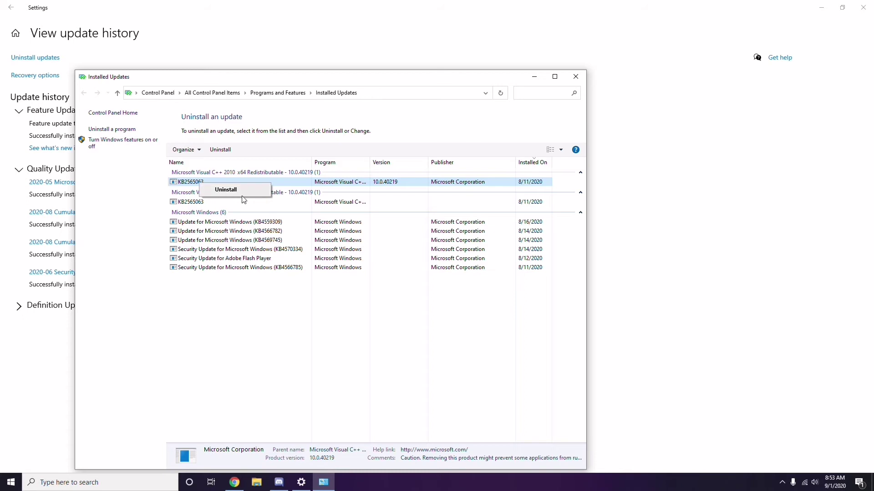
{"action": "left_click", "coordinate": [600, 178]}
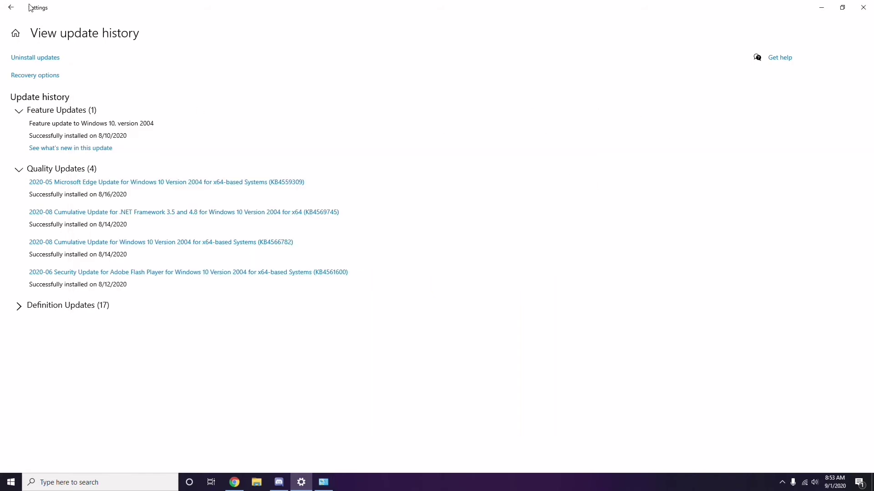
{"action": "left_click", "coordinate": [11, 8]}
{"action": "left_click", "coordinate": [11, 8]}
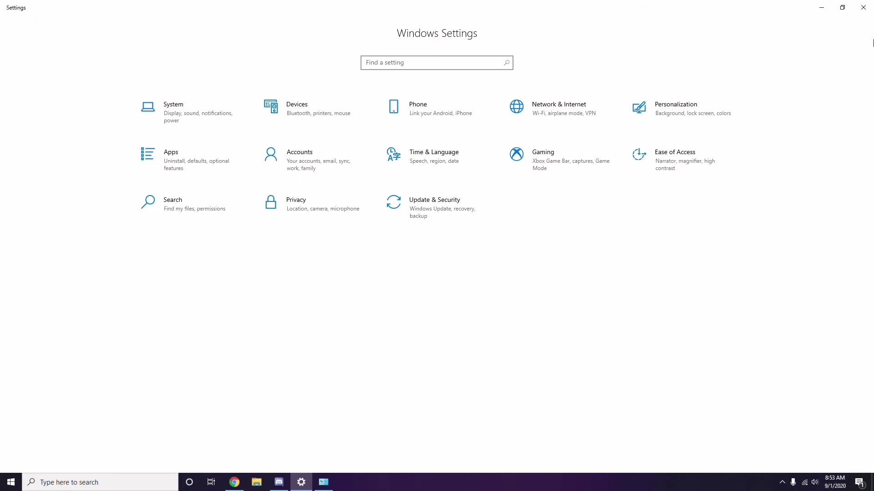
{"action": "left_click", "coordinate": [862, 9]}
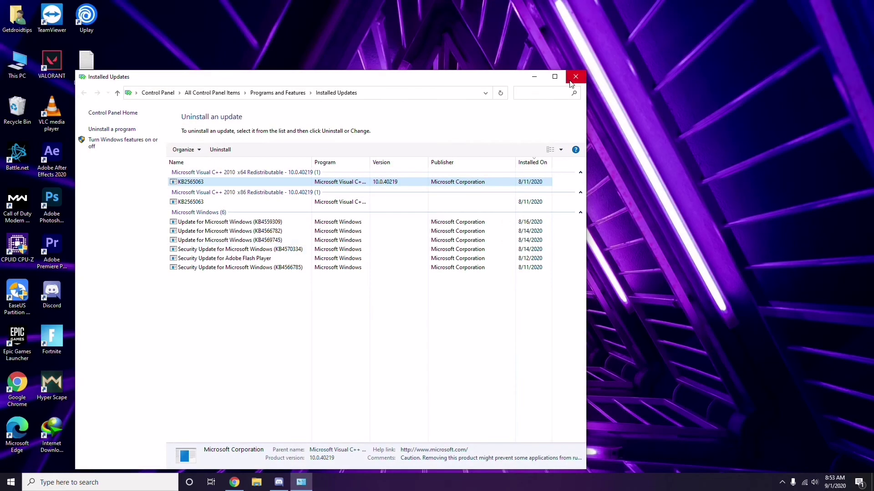
{"action": "left_click", "coordinate": [573, 76]}
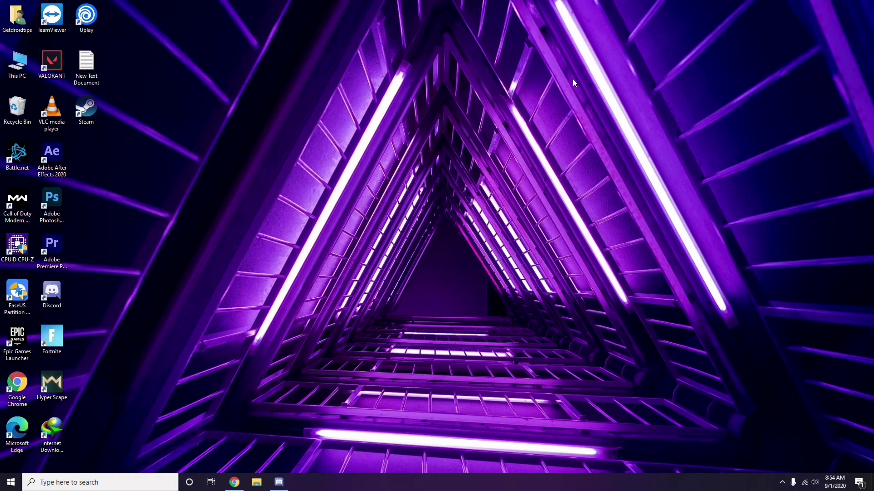
- Open the user's temporary files folder by running %temp%
{"action": "key", "text": "super+r"}
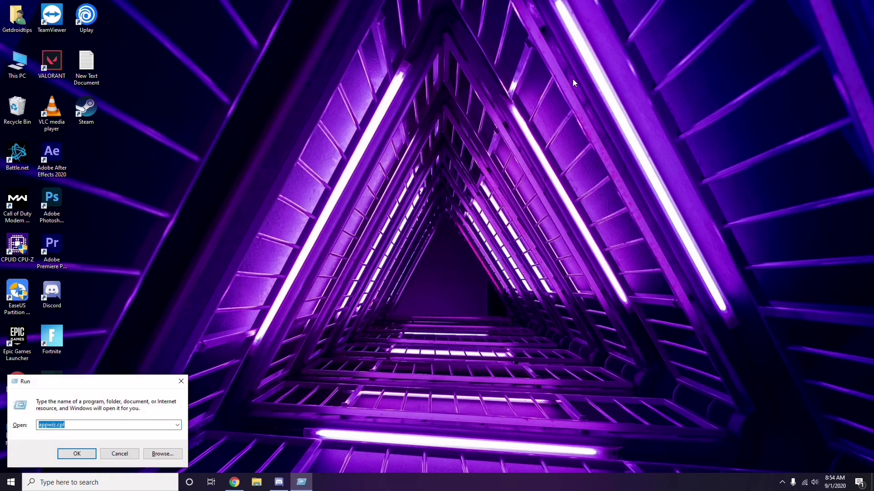
{"action": "key", "text": "BackSpace"}
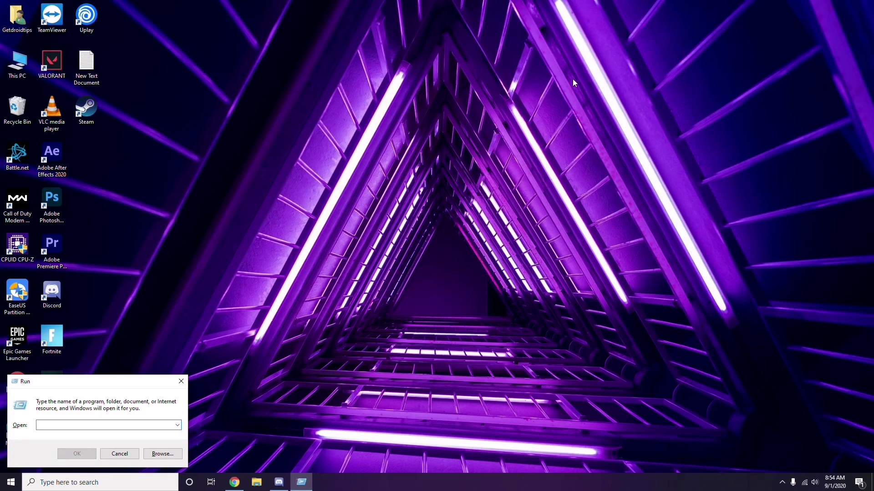
{"action": "type", "text": "%"}
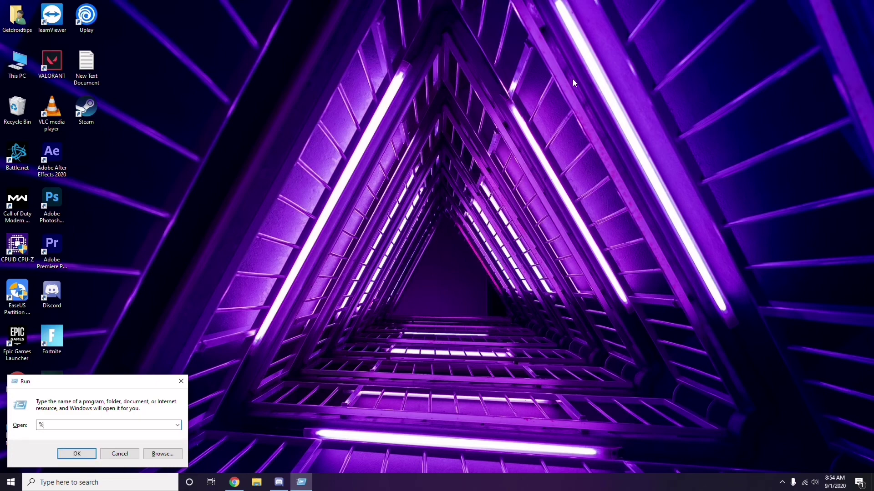
{"action": "type", "text": "temp%"}
{"action": "left_click", "coordinate": [78, 456]}
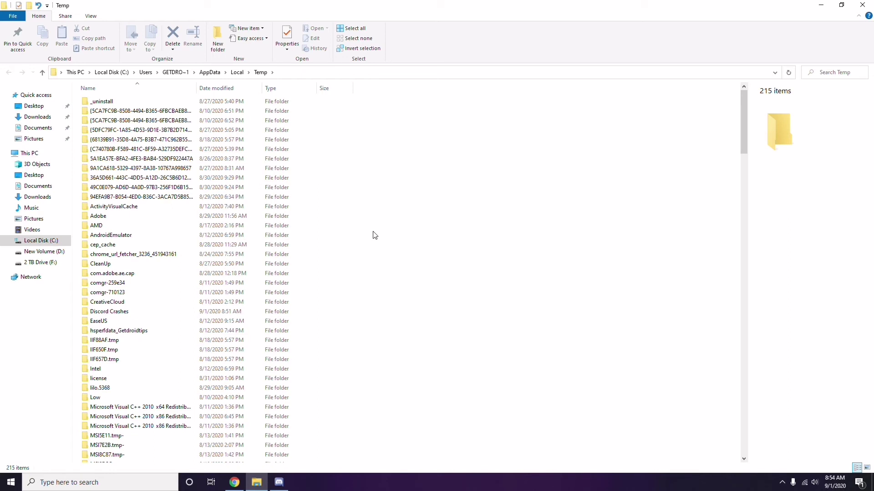
- Select all items in the Temp folder, clear the selection, and close the folder
{"action": "key", "text": "ctrl+a"}
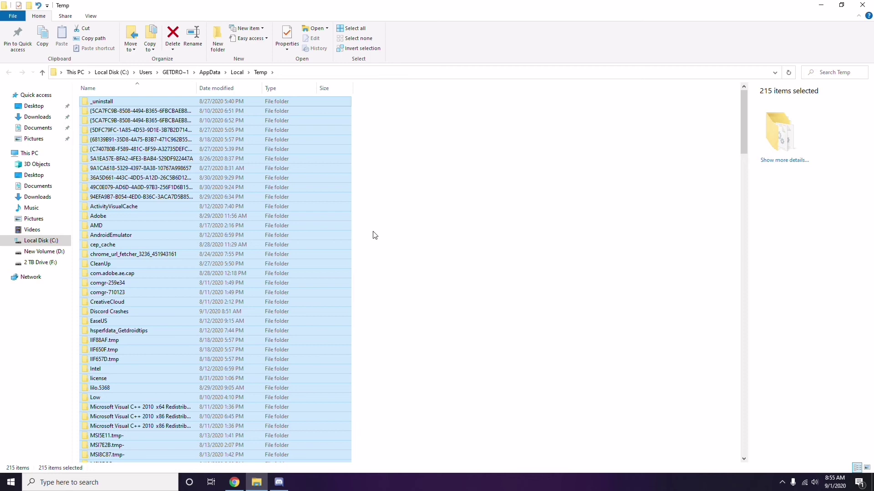
{"action": "left_click", "coordinate": [421, 233]}
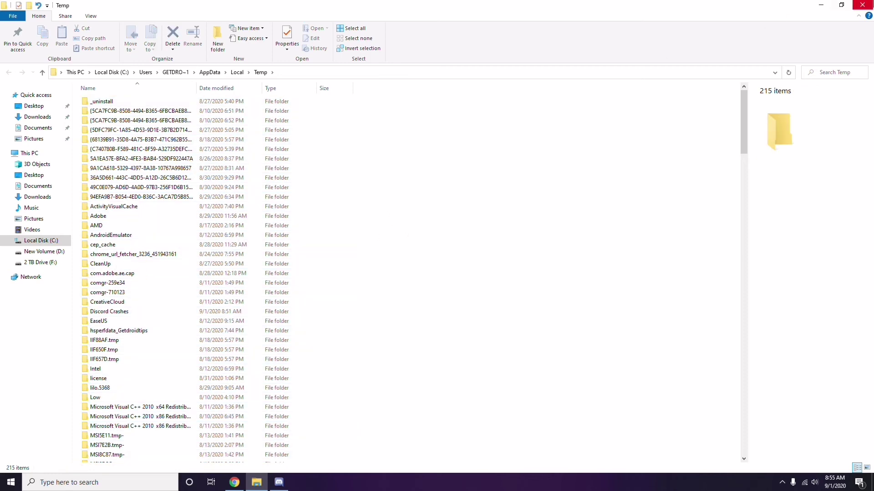
{"action": "left_click", "coordinate": [863, 4]}
{"action": "right_click", "coordinate": [336, 134]}
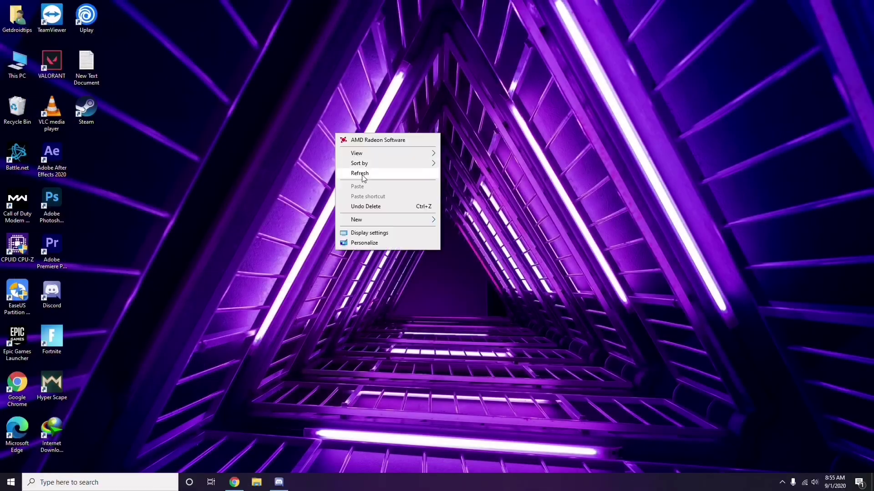
{"action": "left_click", "coordinate": [364, 176]}
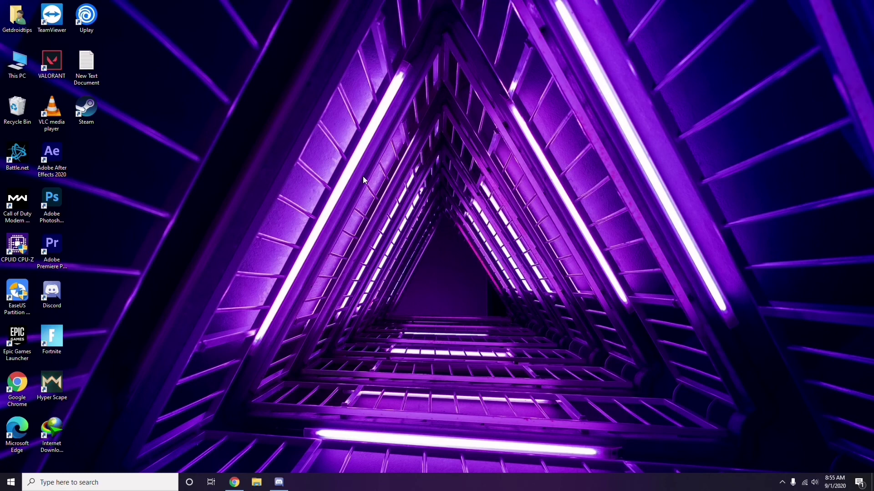
- Open AMD Radeon Software, examine the current and available driver versions, and close it
{"action": "left_click", "coordinate": [782, 482]}
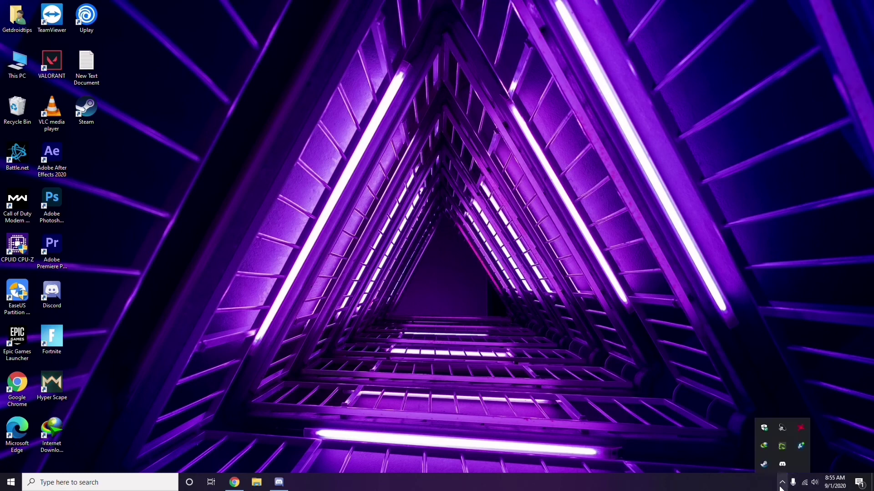
{"action": "left_click", "coordinate": [801, 428]}
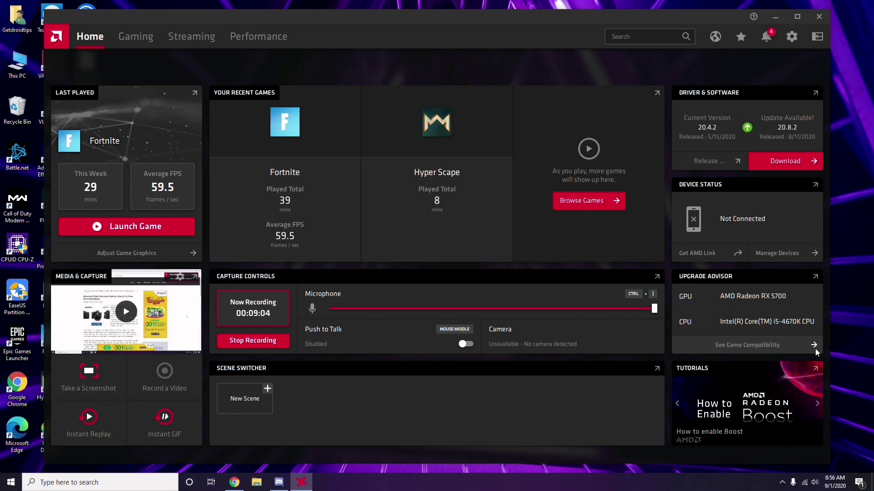
{"action": "left_click", "coordinate": [823, 20]}
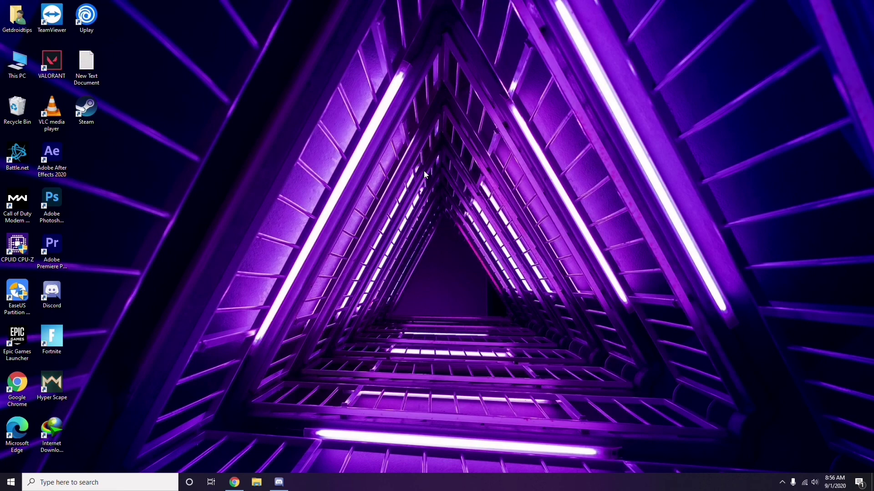
{"action": "left_click", "coordinate": [12, 483]}
{"action": "left_click", "coordinate": [393, 338]}
{"action": "right_click", "coordinate": [240, 209]}
{"action": "left_click", "coordinate": [267, 249]}
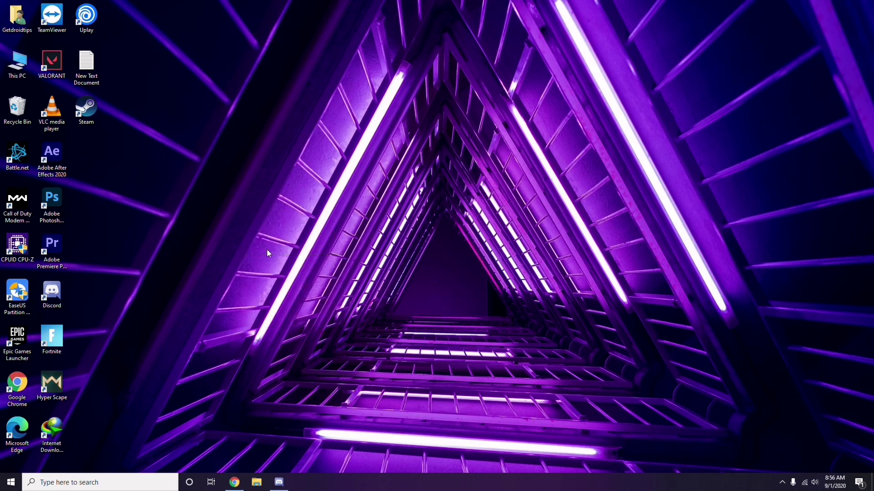